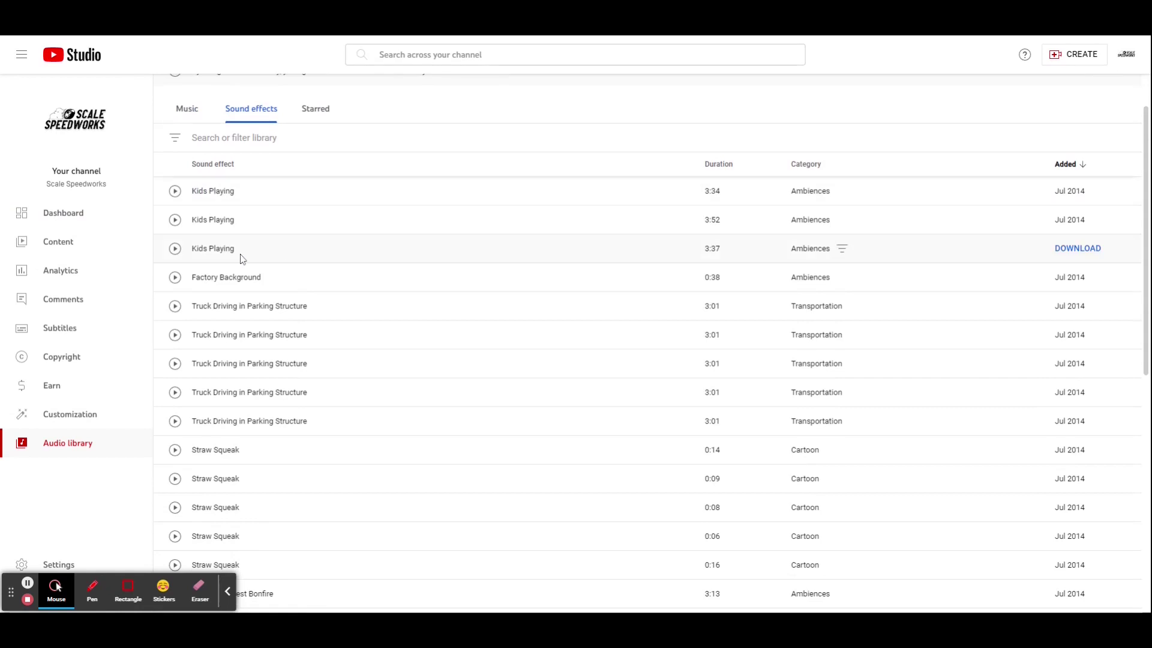
- Preview several sound effects in the Audio library, including Kids Playing, Truck Driving in Parking Structure and Daytime Forrest Bonfire
click(174, 250)
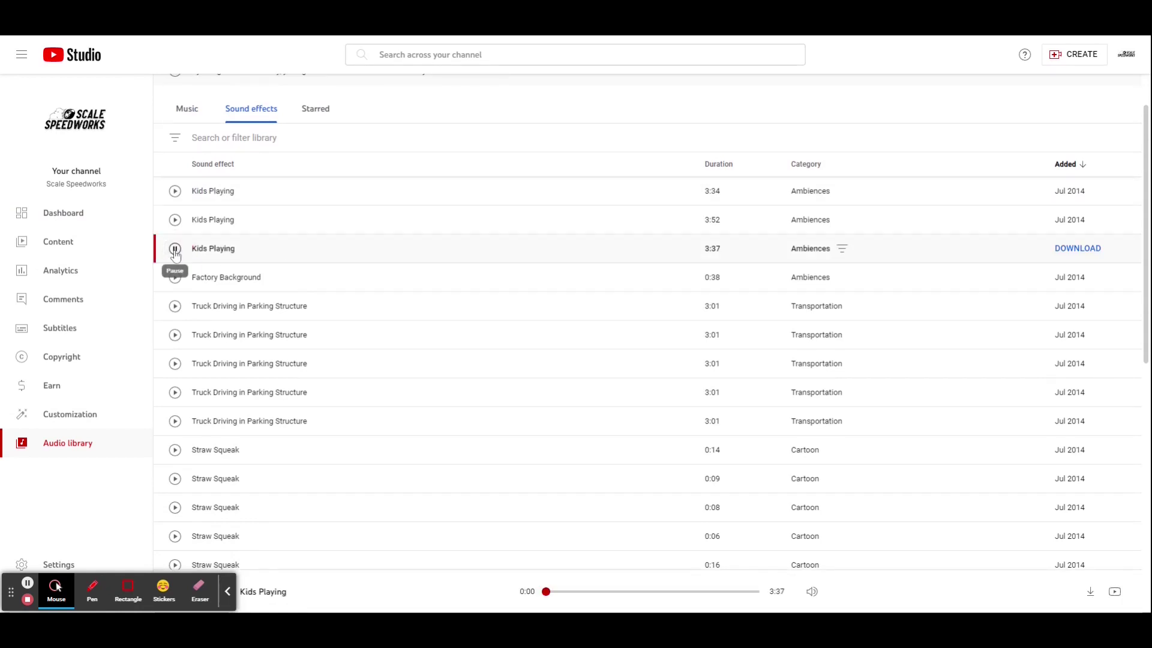
click(175, 335)
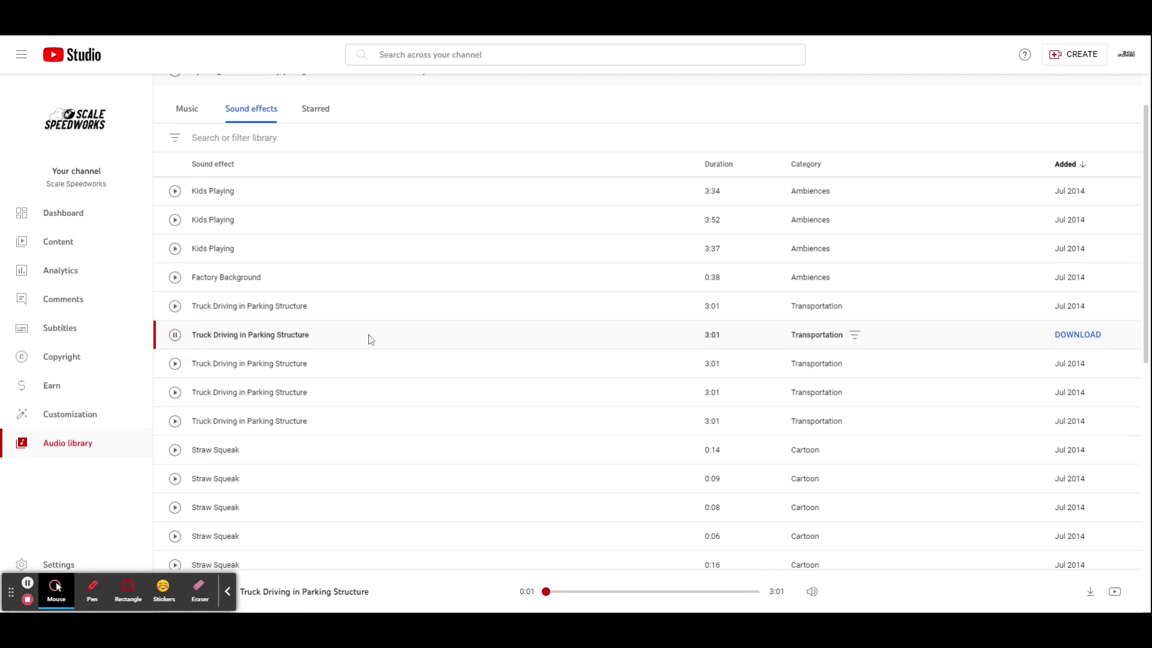
scroll(369, 338, down, 2)
scroll(369, 338, down, 2)
click(175, 355)
scroll(455, 363, down, 3)
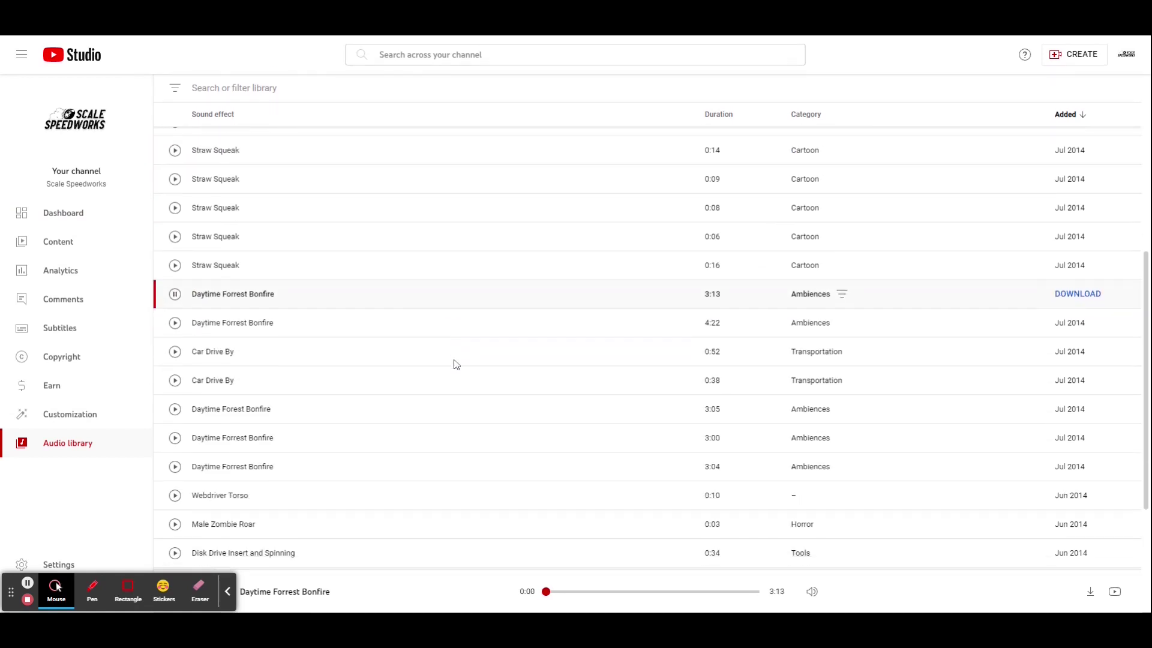
scroll(455, 363, down, 1)
click(176, 345)
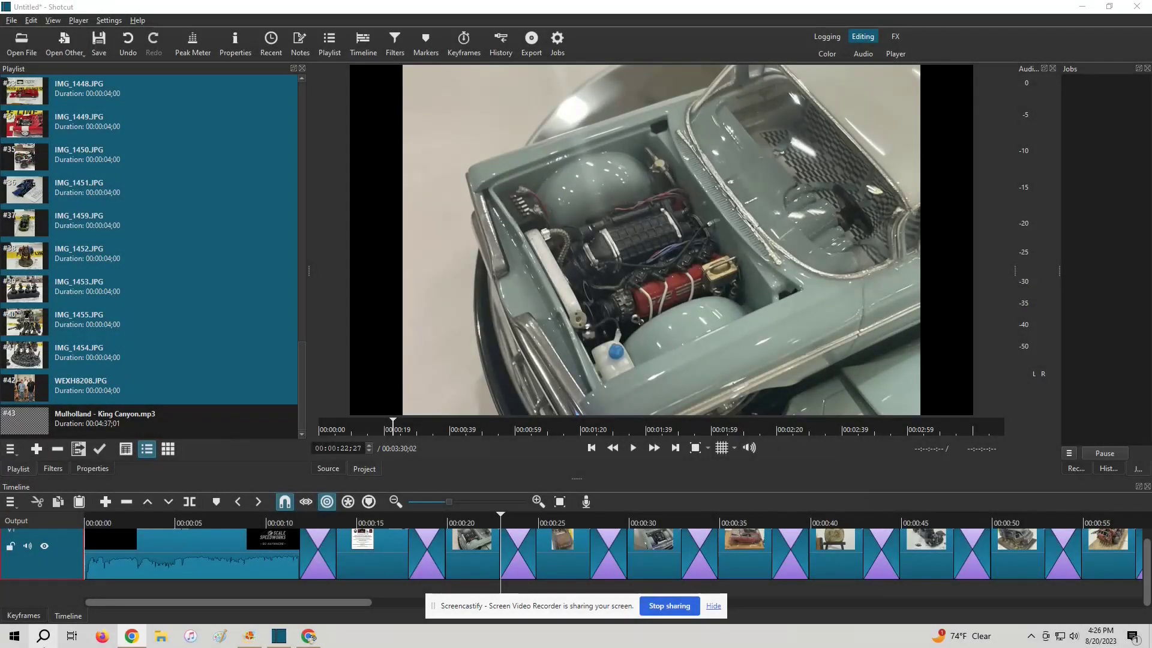
- Add an audio track and place Mulholland - King Canyon.mp3 on it, starting around the end of the intro clip
right_click(66, 562)
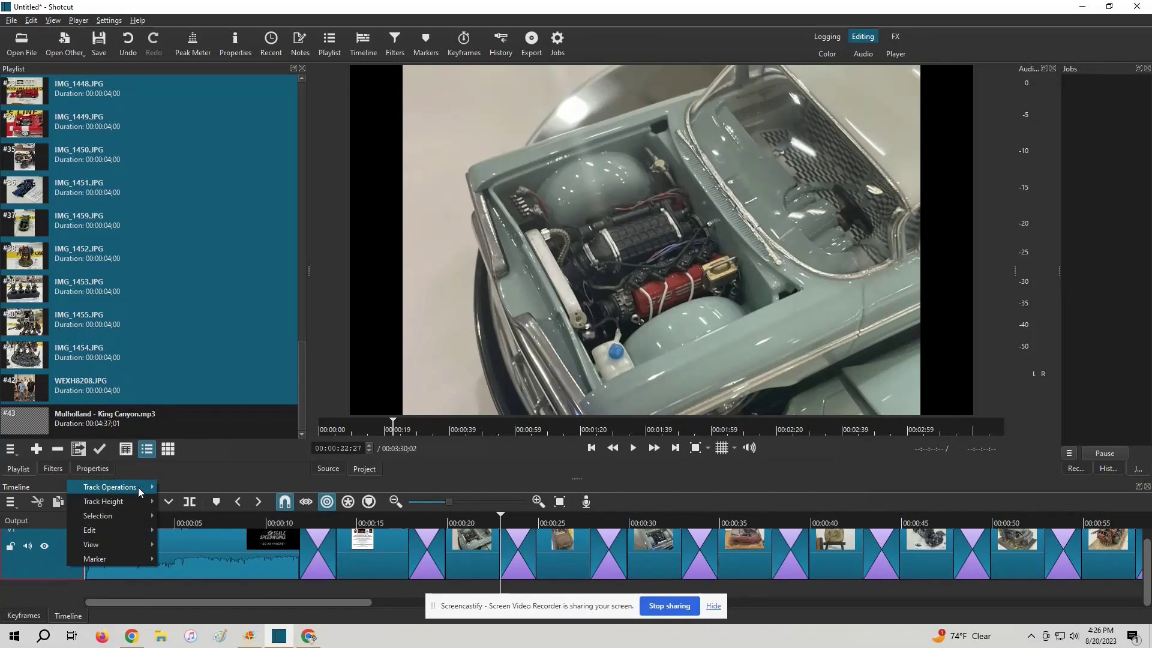
mouse_move(140, 491)
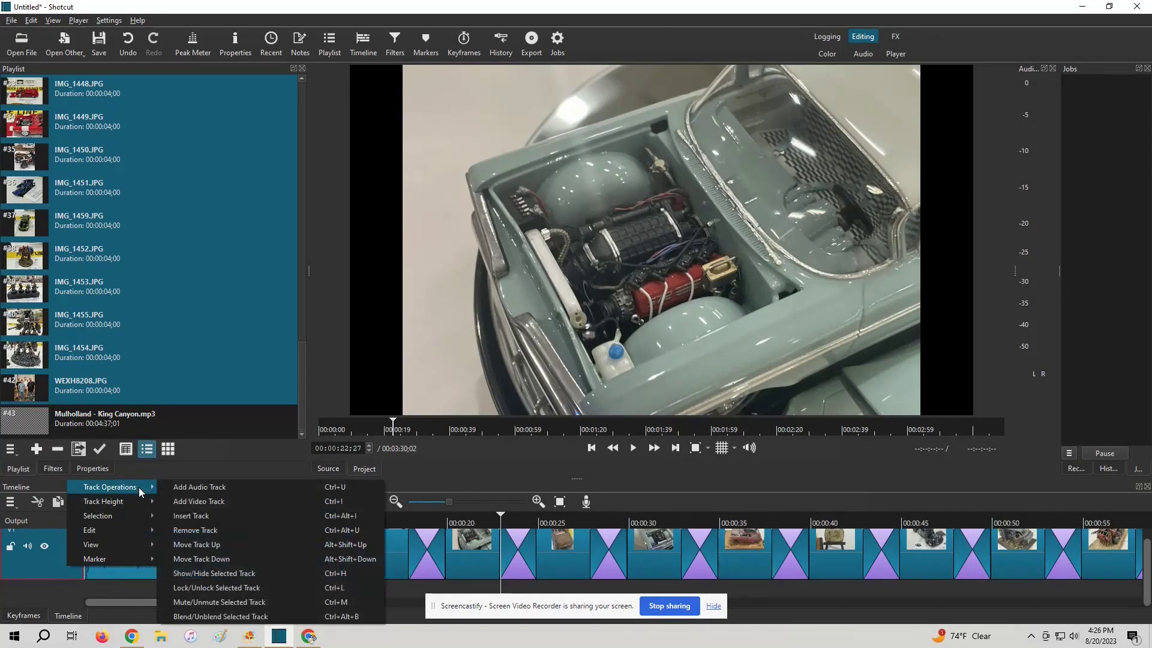
click(194, 486)
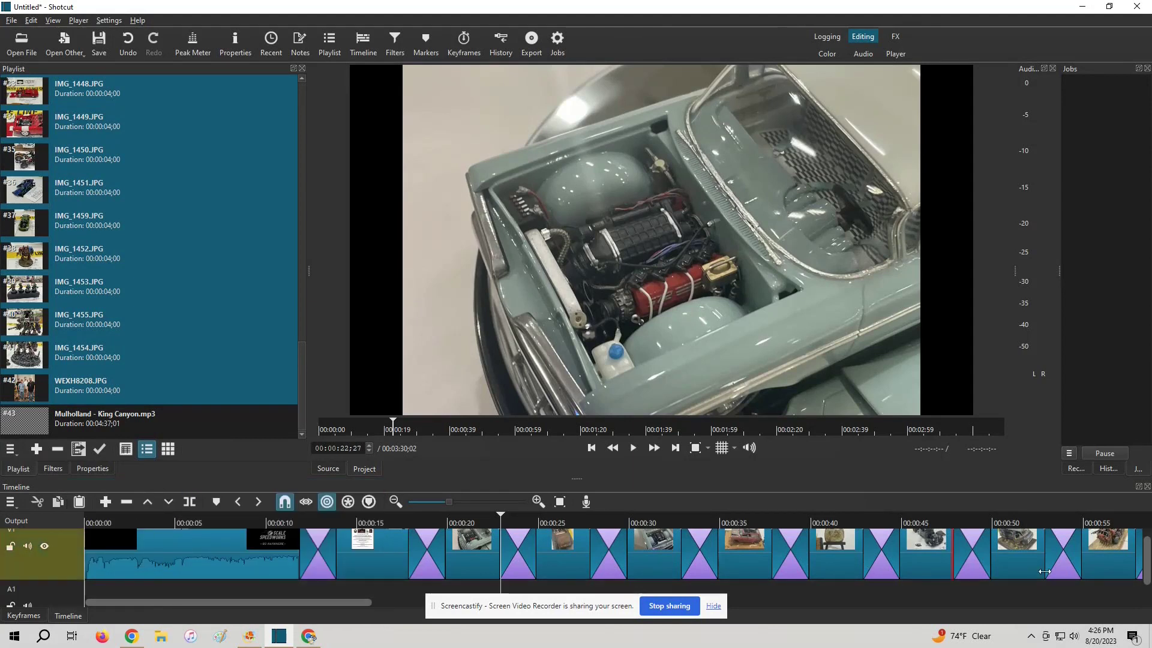
scroll(1147, 566, down, 2)
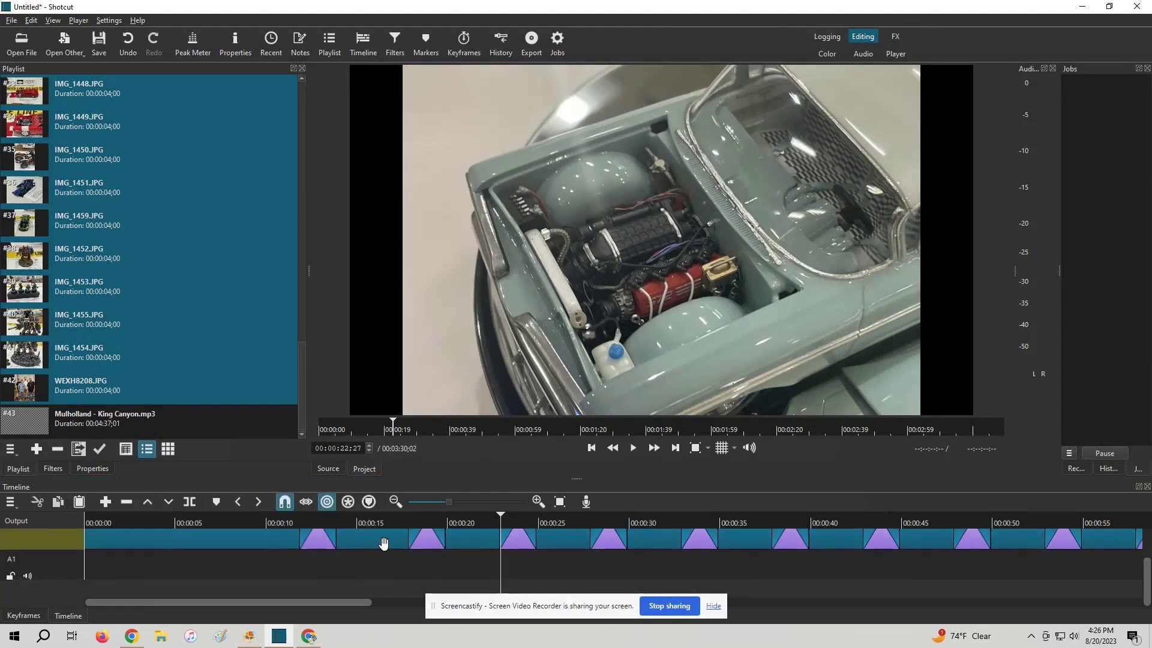
drag(45, 423, 272, 594)
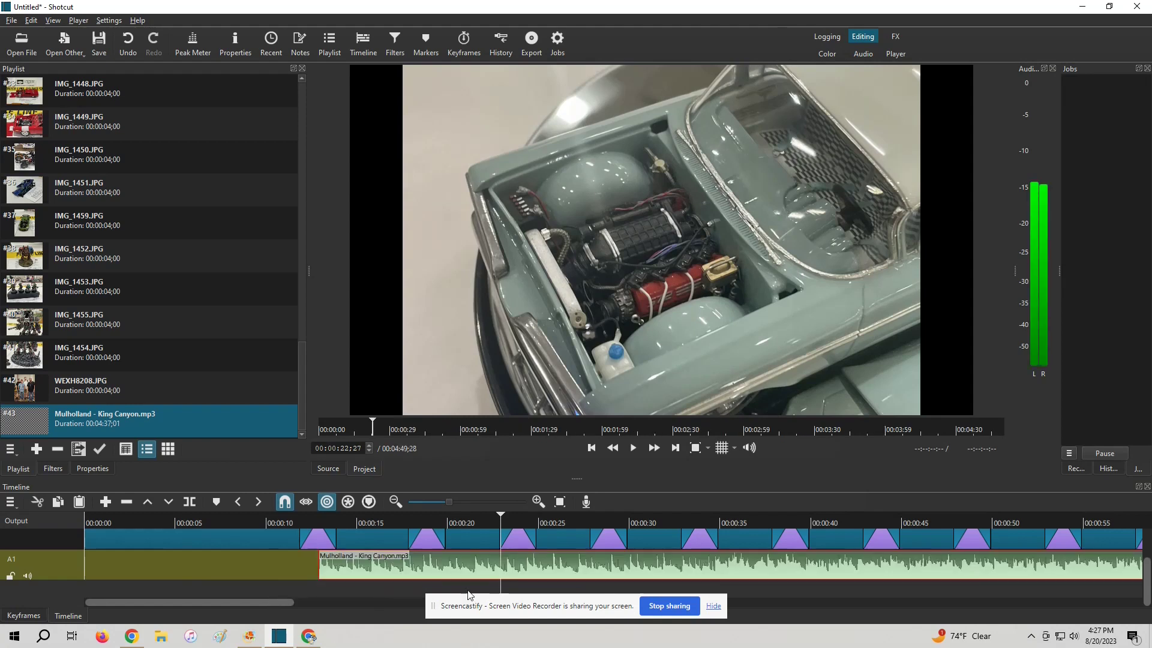
scroll(1147, 588, up, 2)
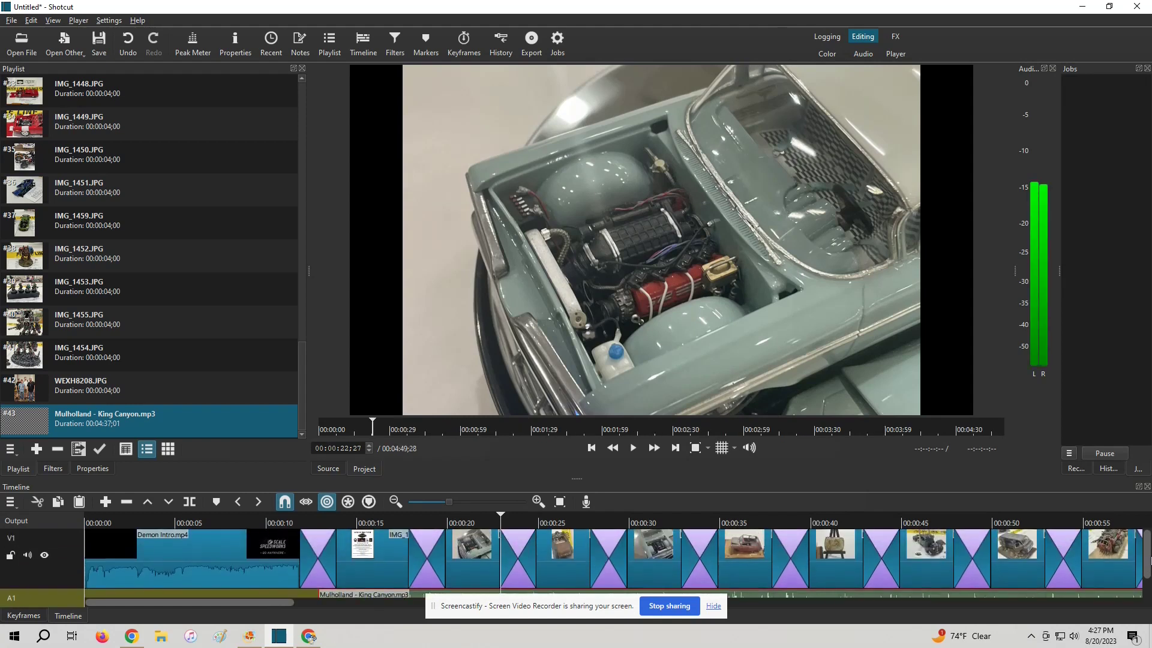
scroll(1147, 587, down, 2)
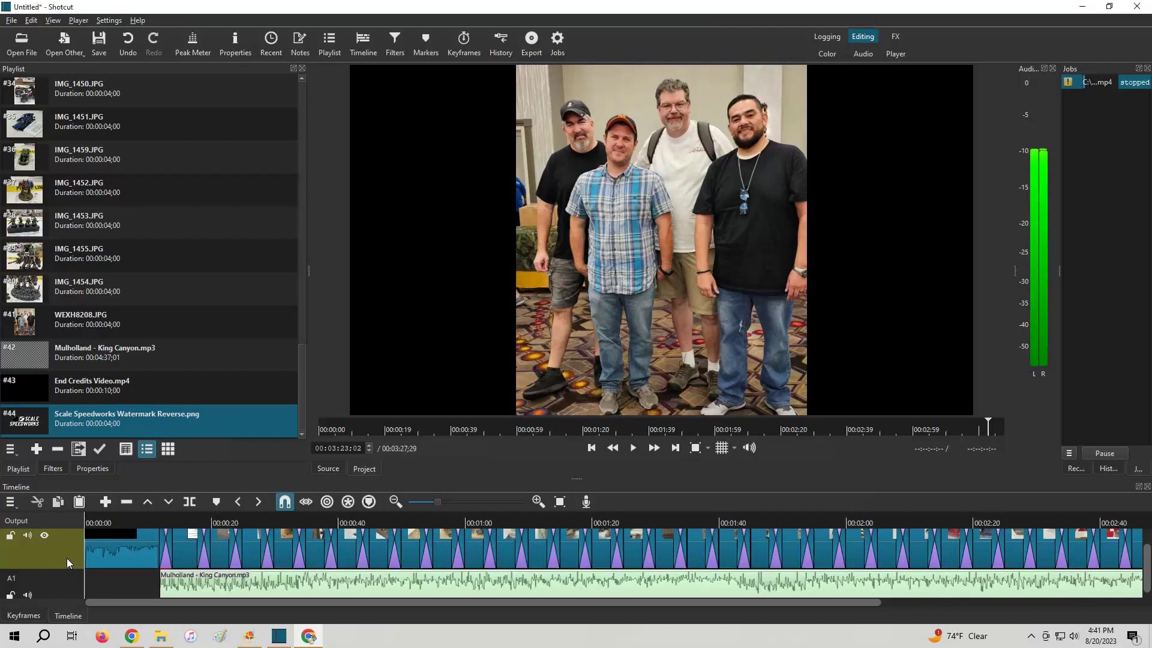
- Add a video track and place Scale Speedworks Watermark Reverse.png on it at 00:00:11;26, where the intro's transition begins
right_click(68, 562)
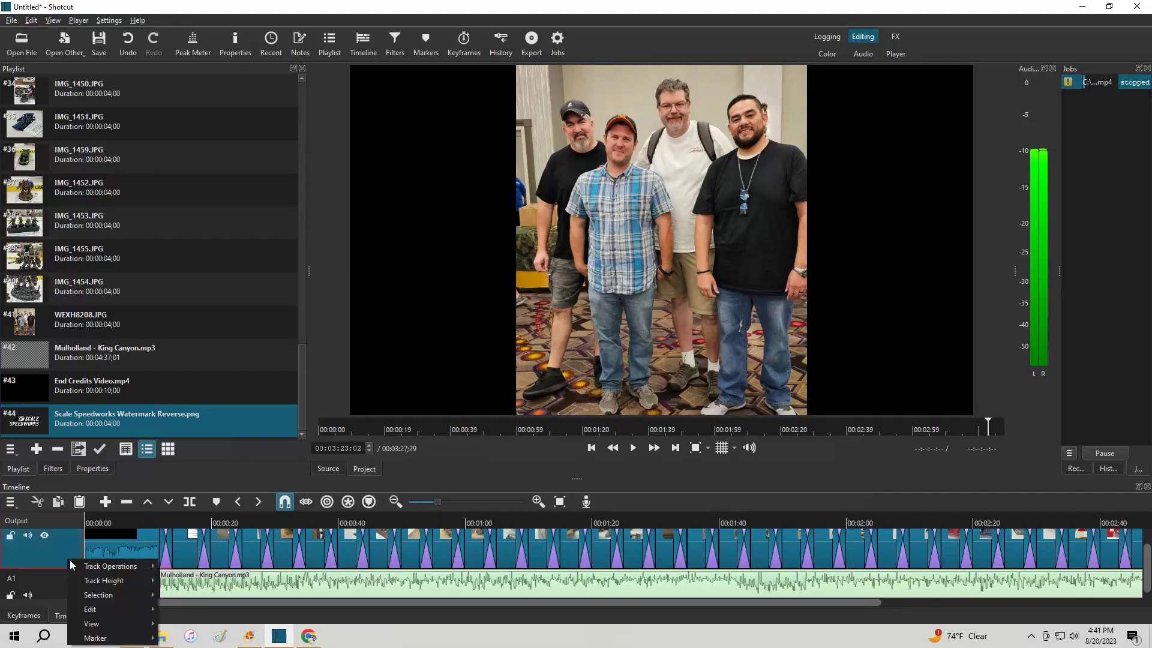
mouse_move(94, 570)
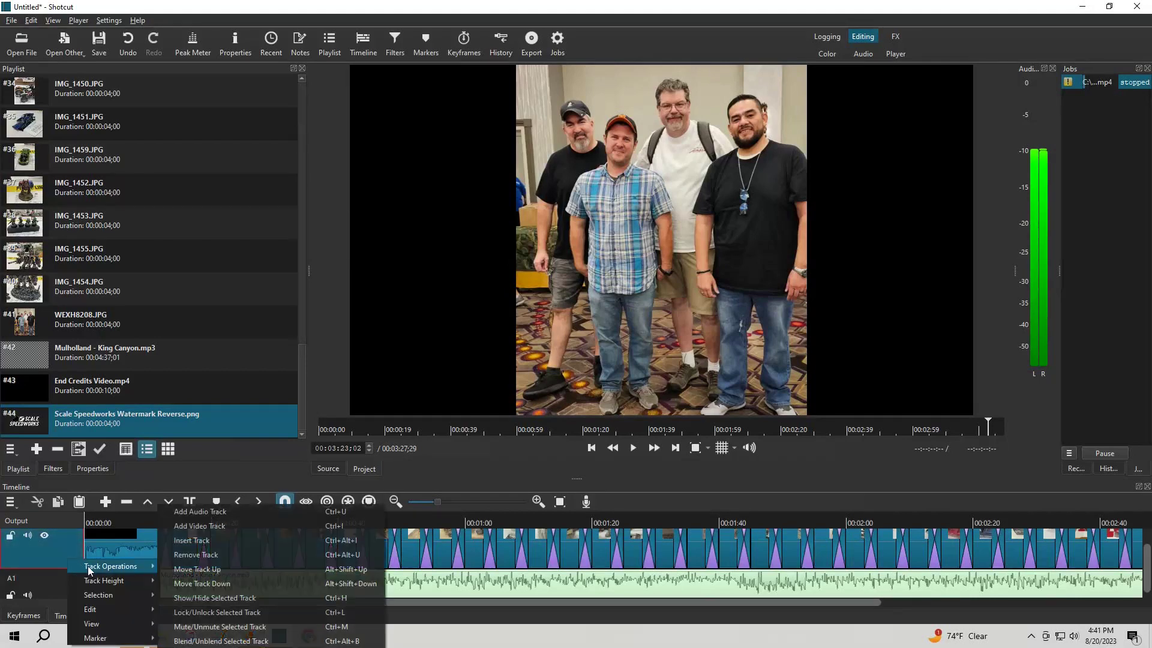
click(217, 526)
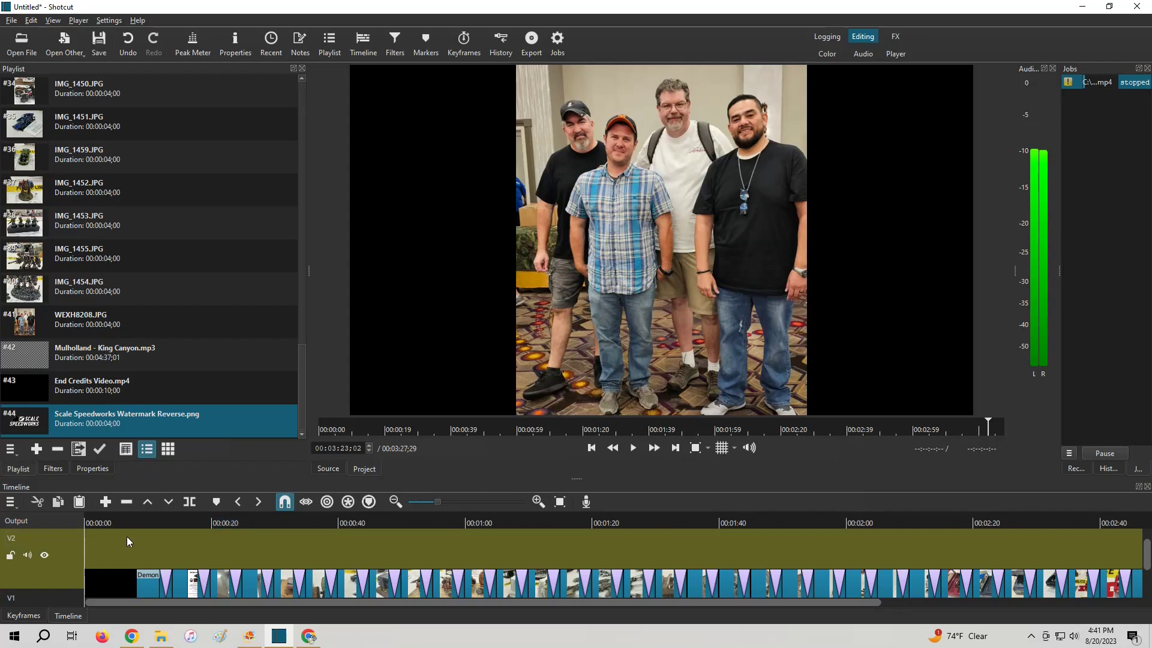
click(165, 580)
click(162, 581)
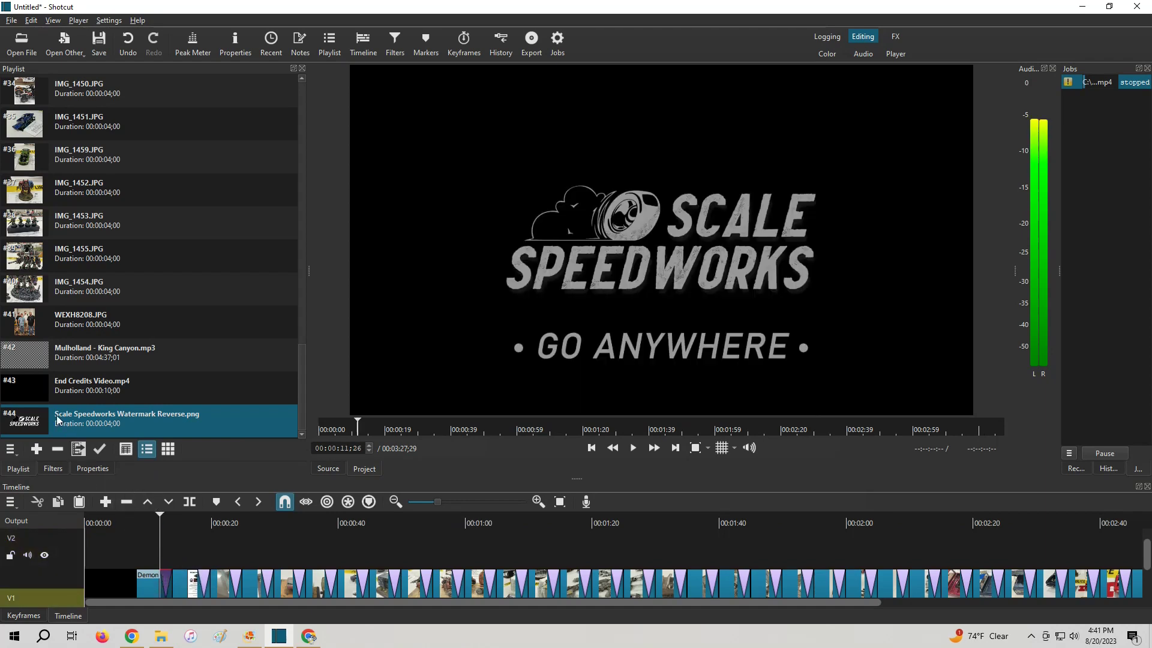
drag(57, 420, 168, 543)
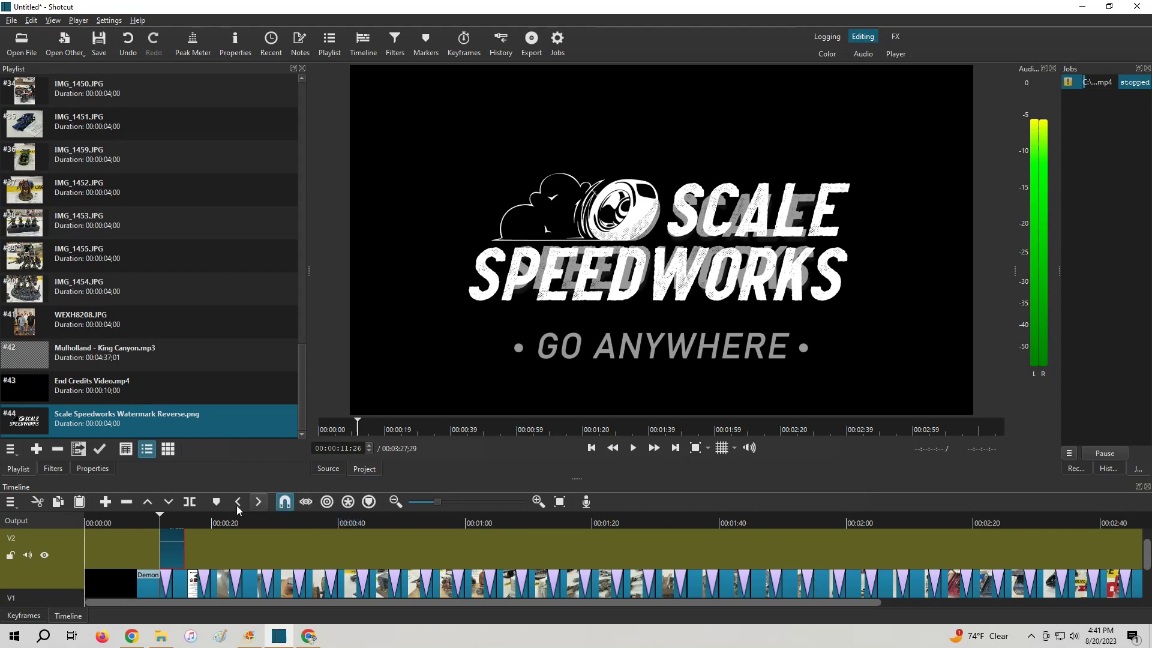
- Extend the watermark clip on V2 to the start of the end credits clip at 00:03:25;02
drag(183, 550, 1115, 541)
drag(730, 605, 996, 602)
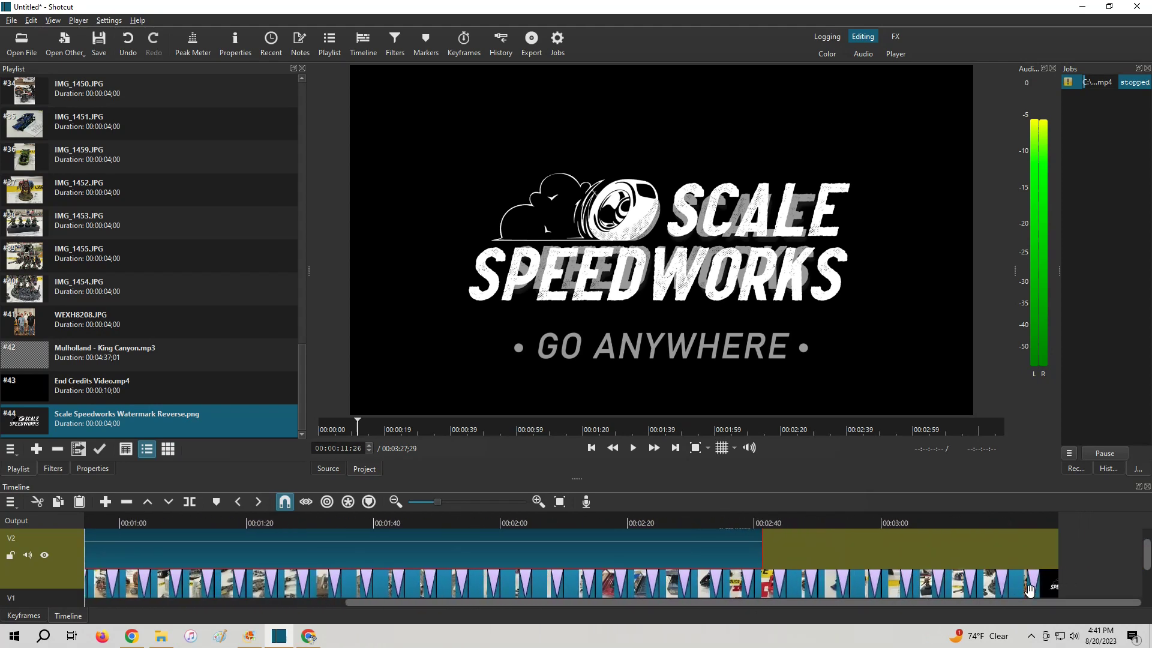
click(1049, 581)
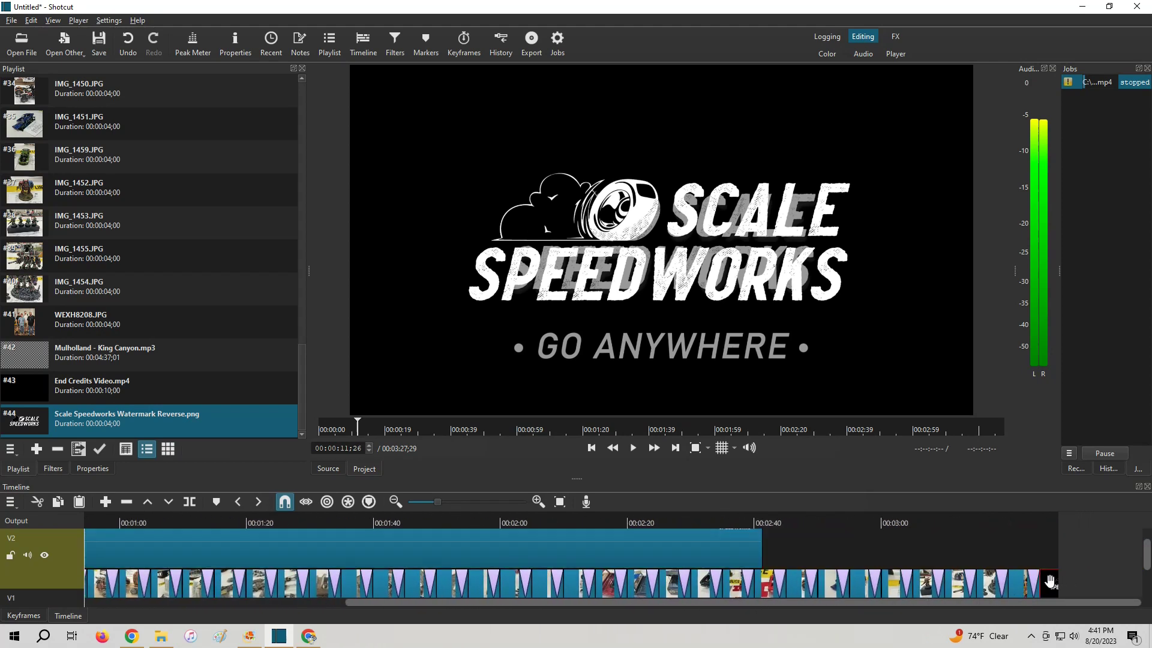
click(1050, 580)
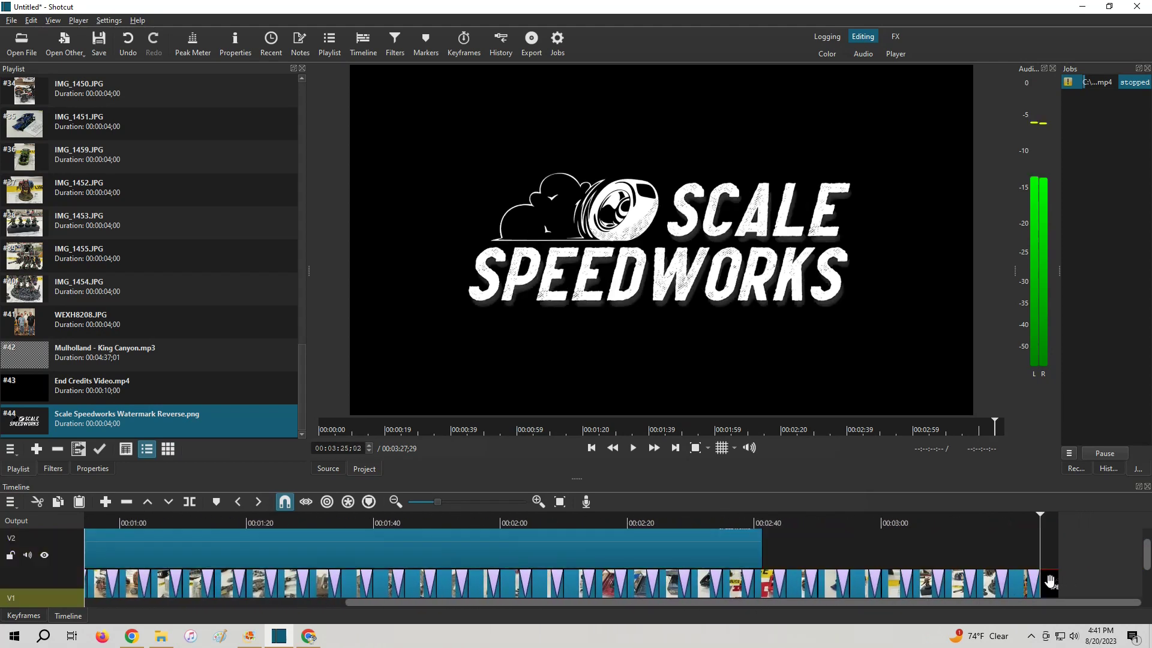
click(730, 542)
drag(780, 547, 1042, 556)
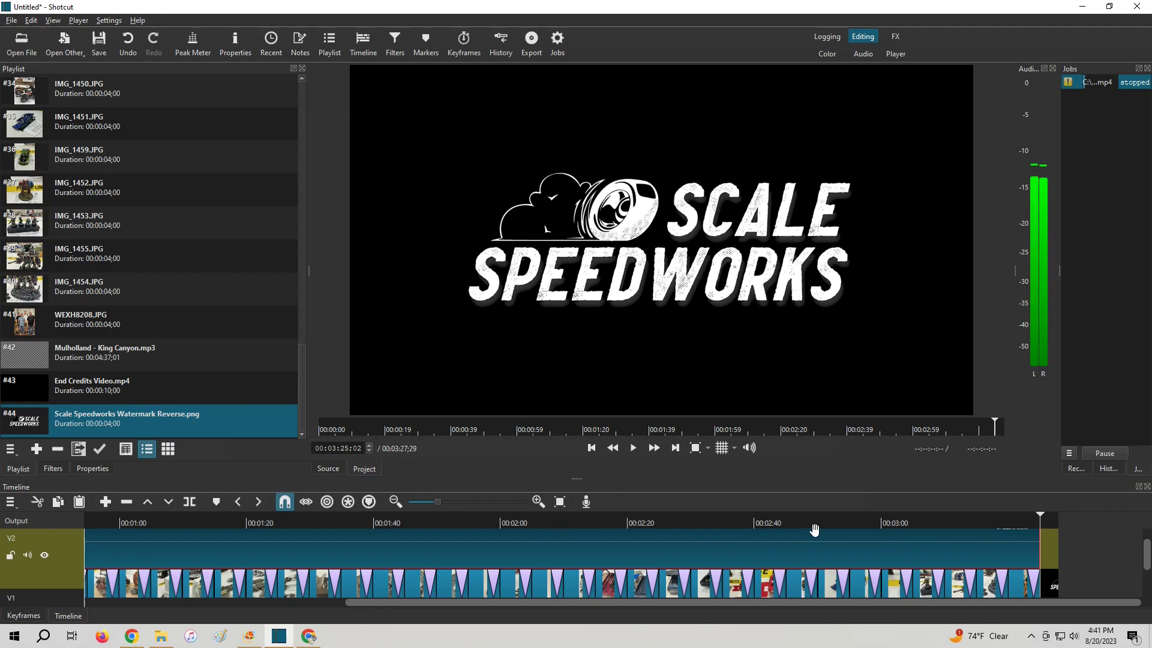
- Add a Size, Position & Rotate filter to the watermark with the Bottom Right preset and 20% zoom
click(983, 521)
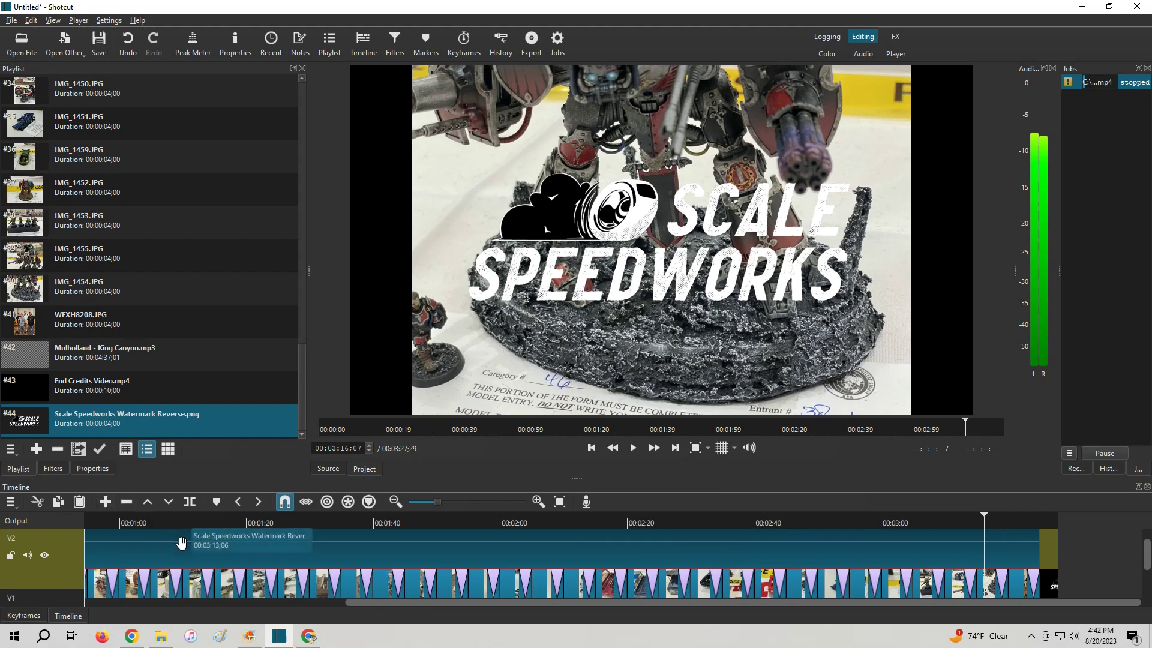
click(54, 468)
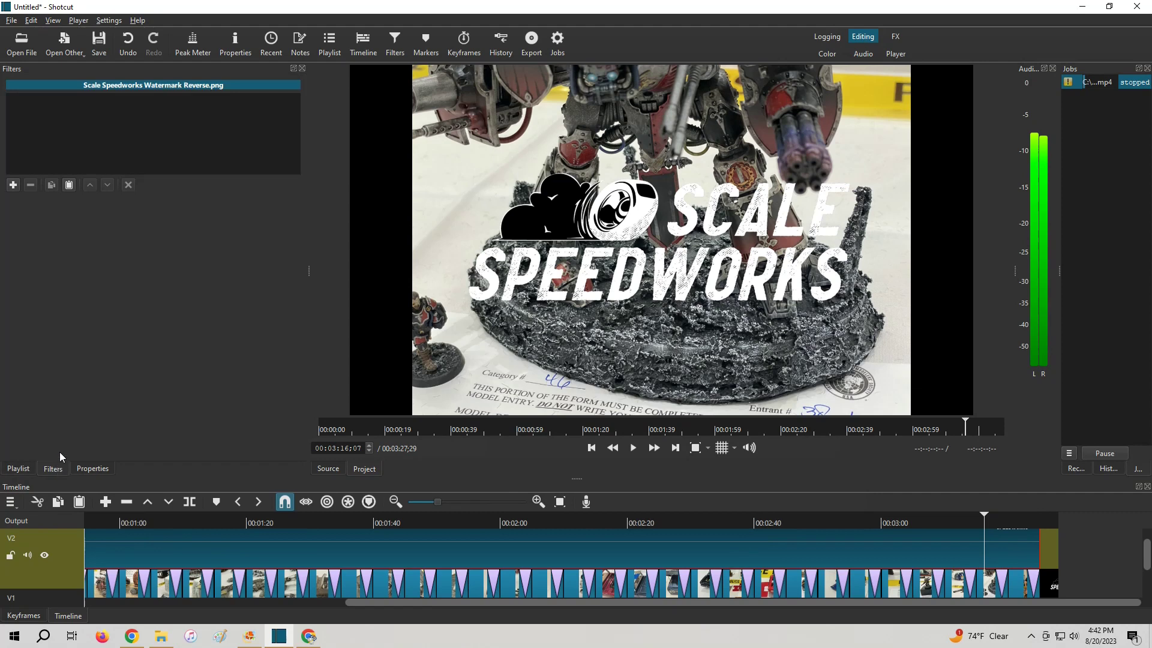
click(13, 186)
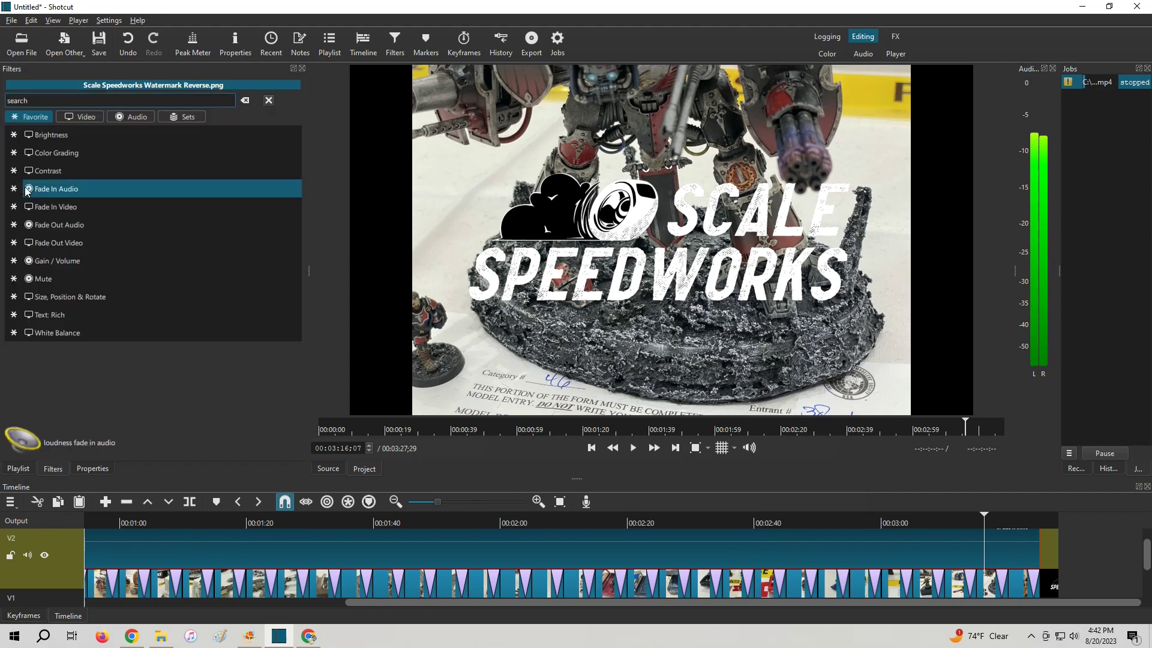
click(74, 297)
click(145, 206)
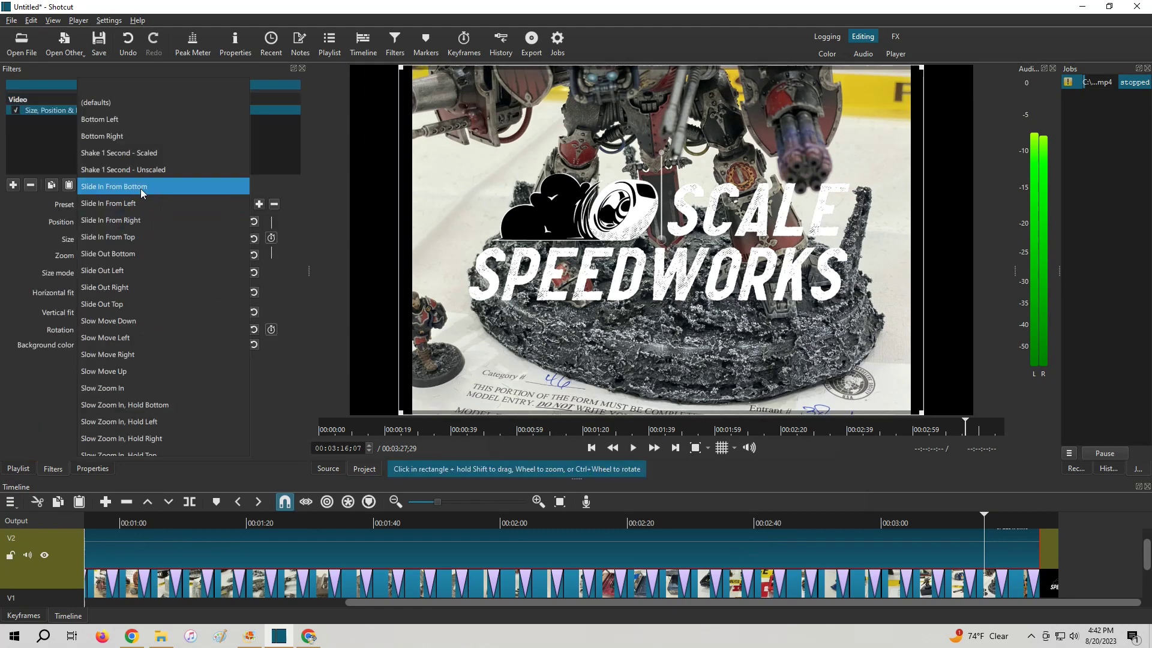
click(117, 137)
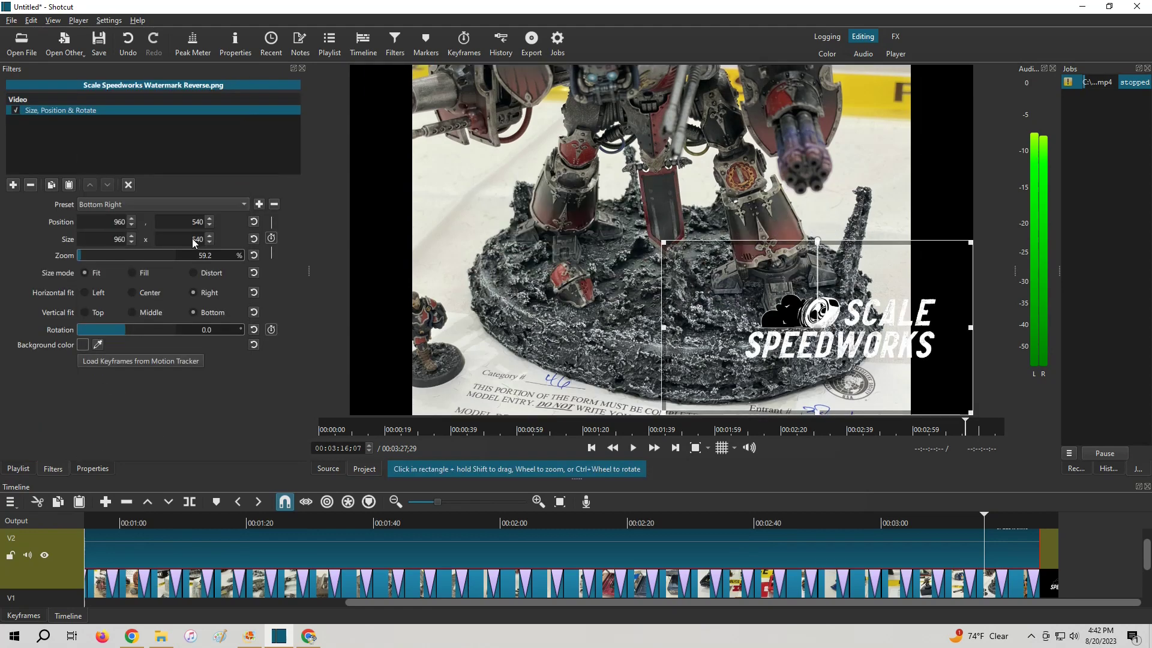
double_click(223, 257)
key(BackSpace)
text(20)
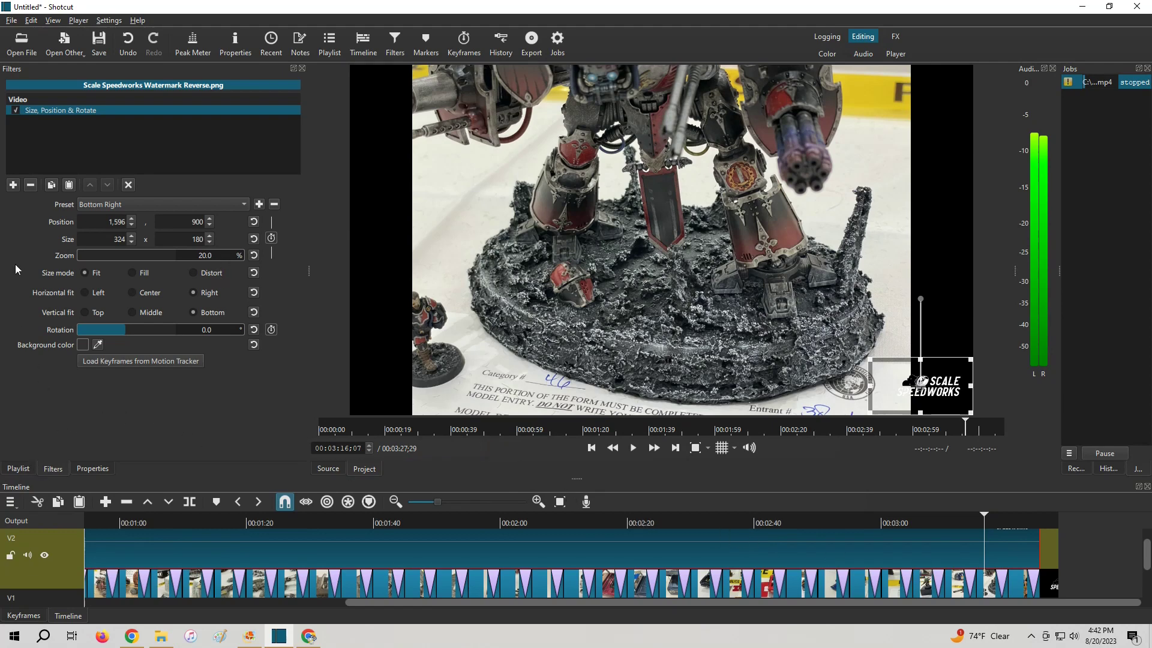
- Add a Fade Out Video filter to the watermark and set its duration to 2 seconds
click(13, 184)
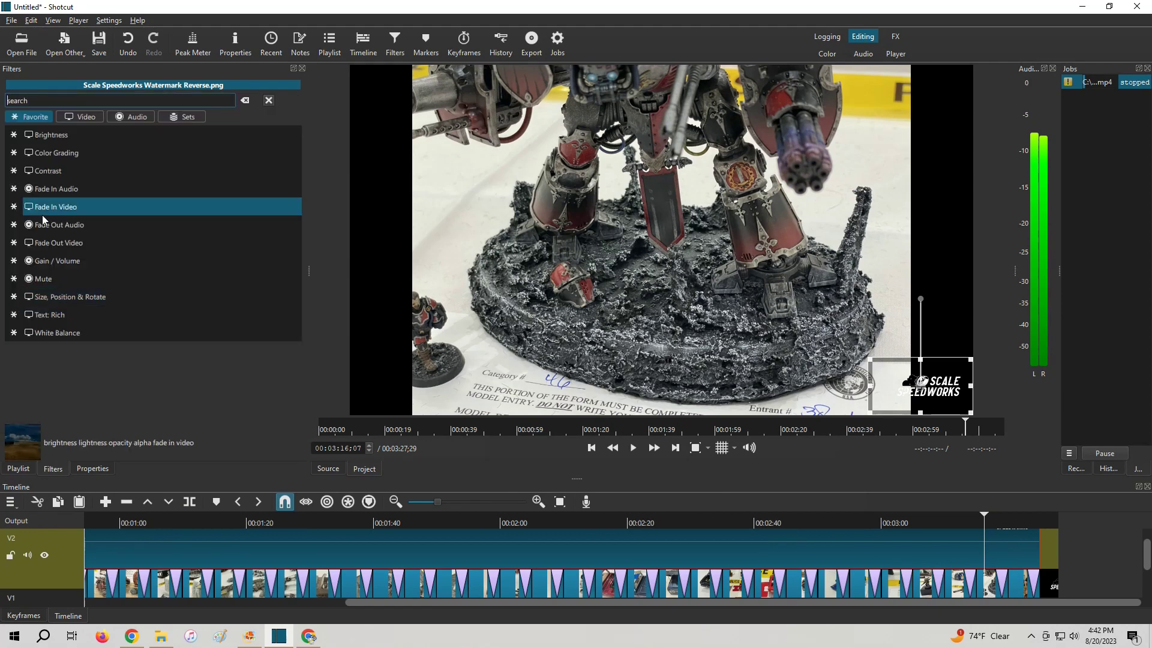
click(59, 242)
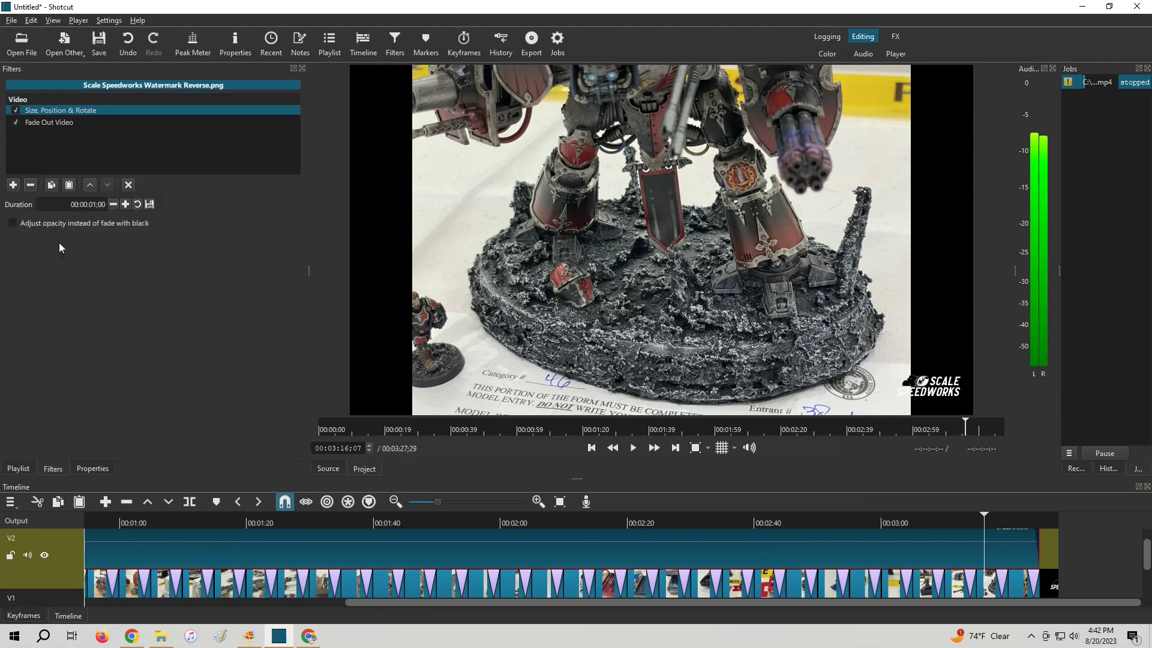
click(101, 207)
key(Left)
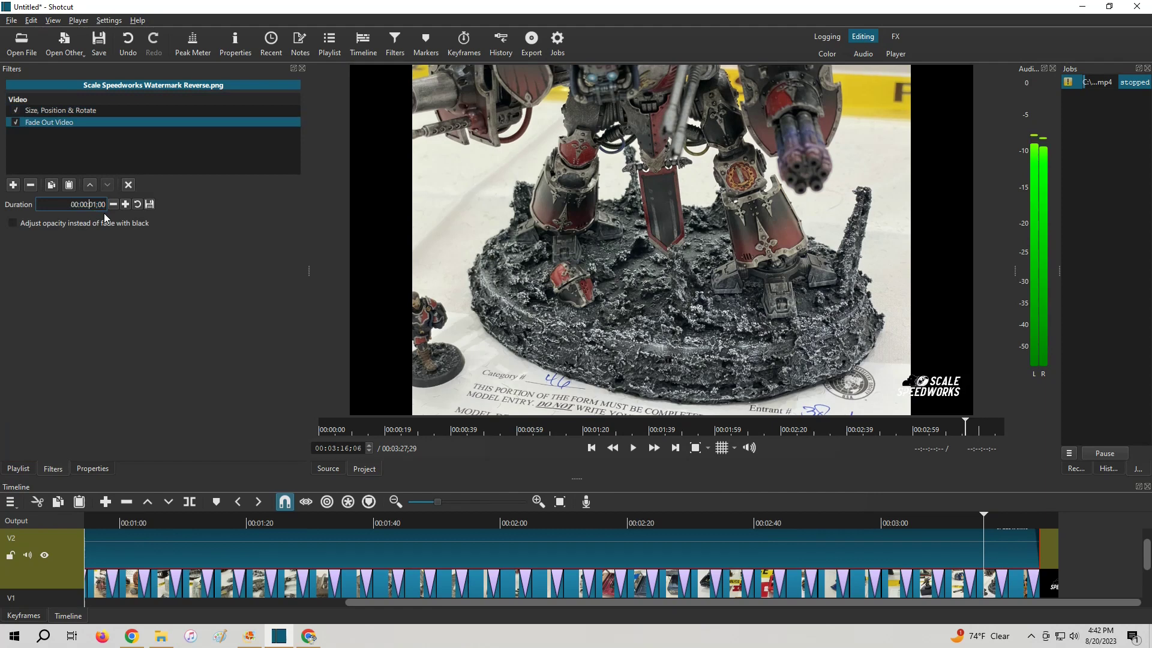
key(BackSpace)
text(2)
- Add a Fade In Video filter to the watermark and set its duration to 2 seconds
click(13, 185)
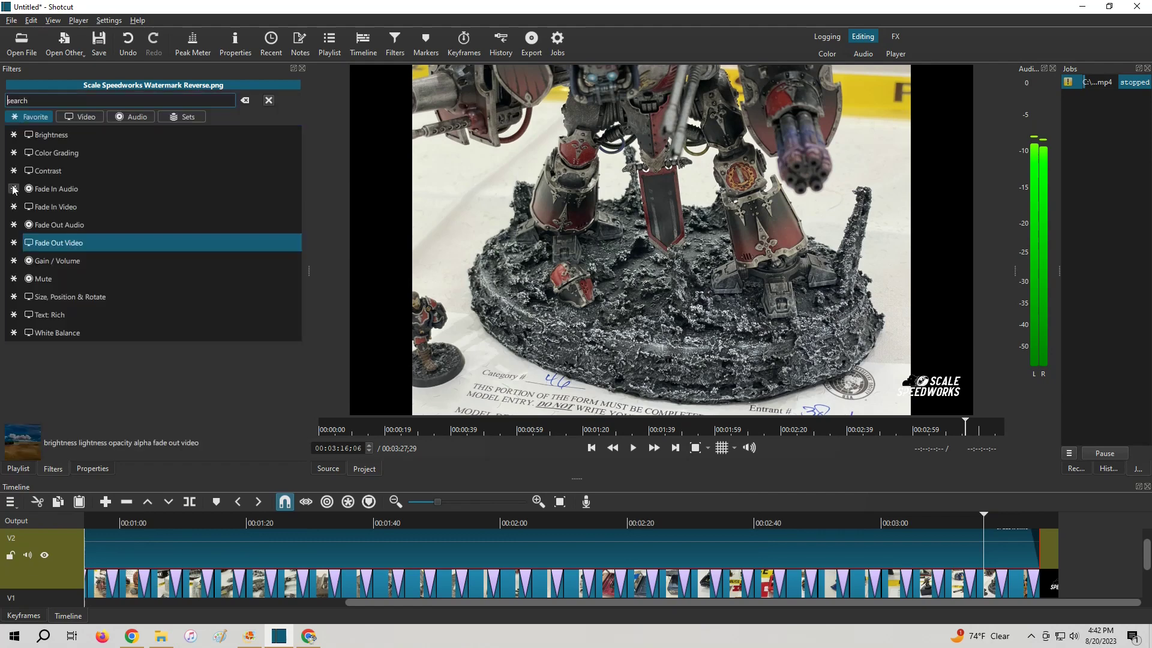
click(37, 207)
triple_click(101, 205)
key(Right)
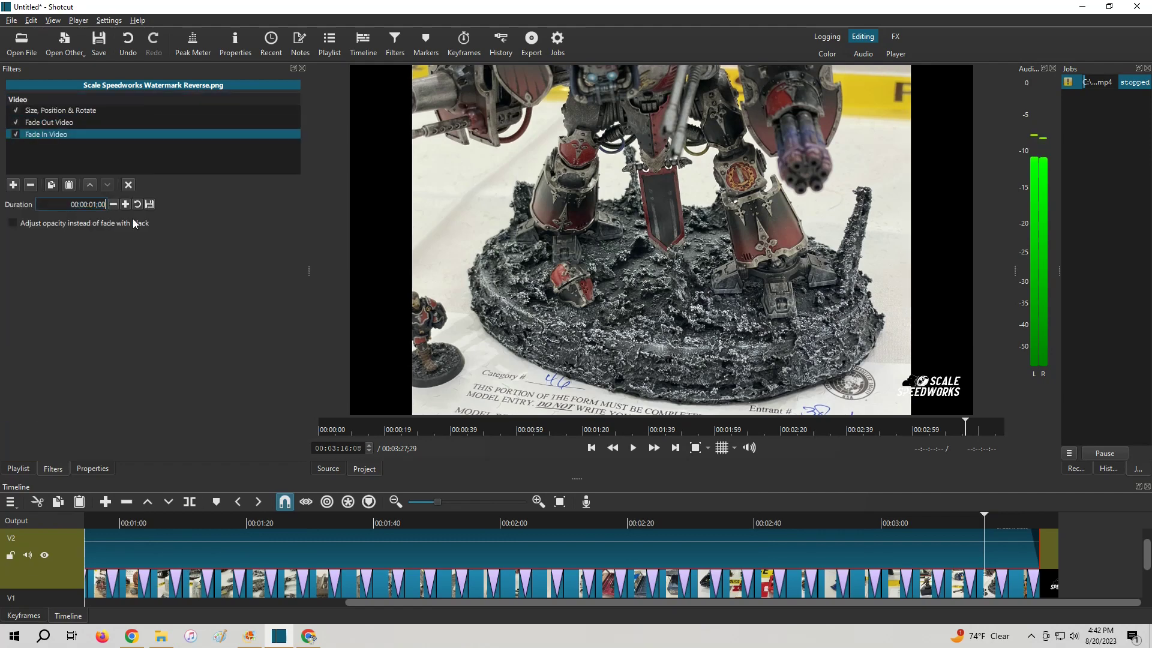
key(BackSpace)
text(2)
key(Tab)
- Play the timeline through the end credits to check the watermark's fade-out
click(633, 448)
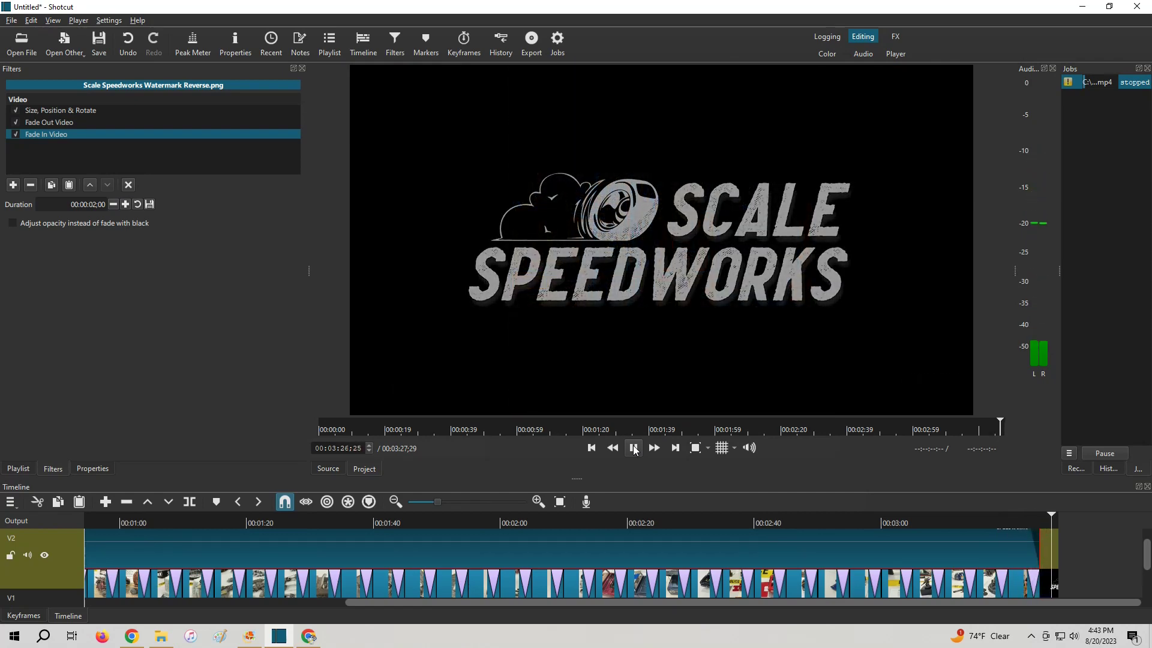
click(634, 450)
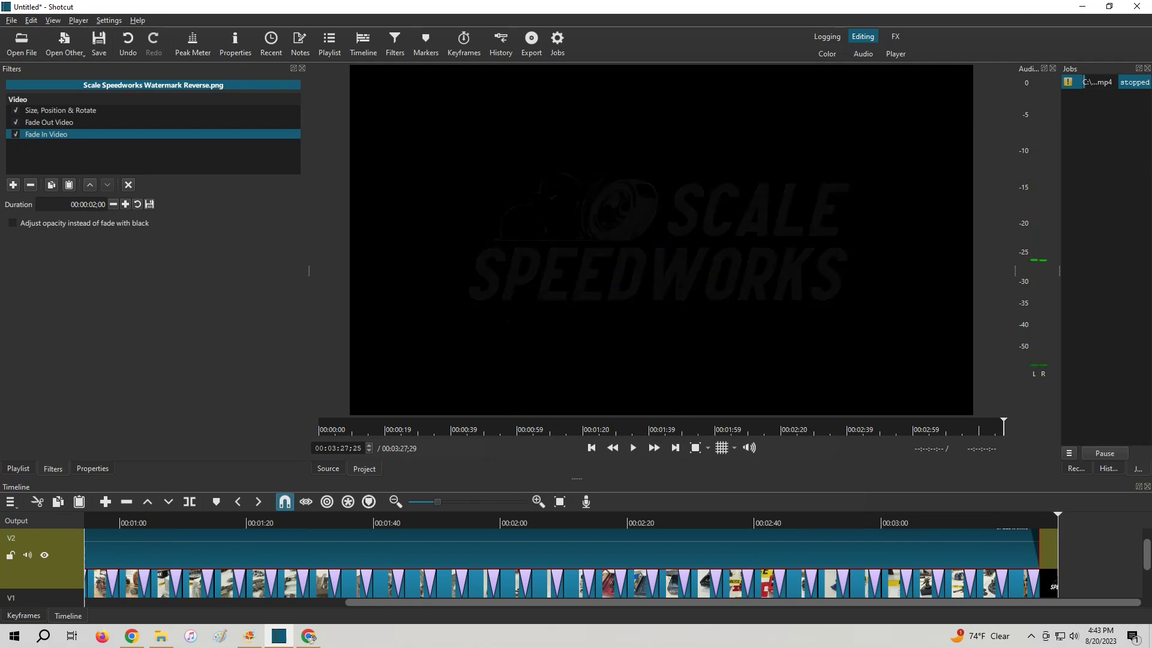
click(309, 637)
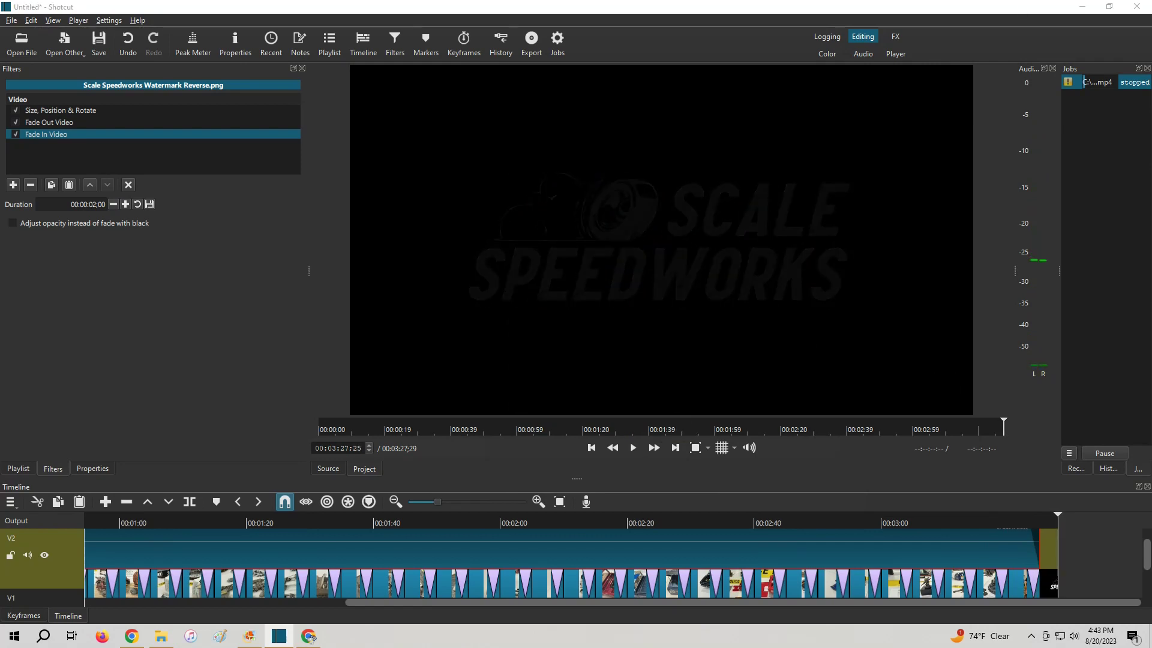